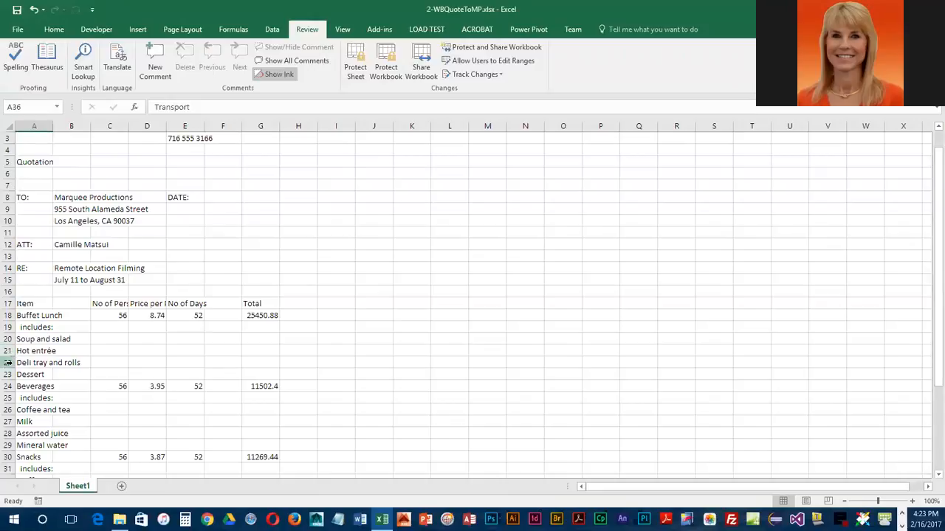
Insert two blank sheet rows above the Hot entrée row, at rows 21 and 22
drag(9, 351, 9, 362)
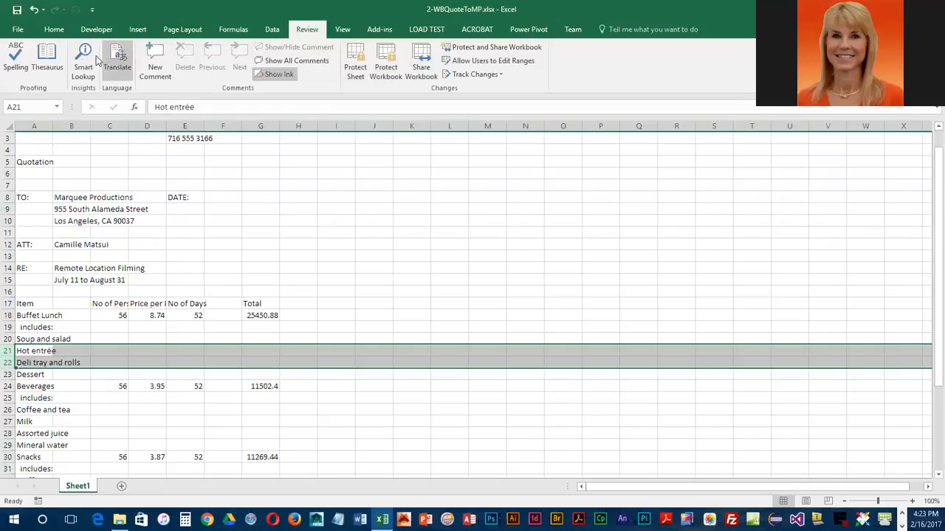
click(57, 30)
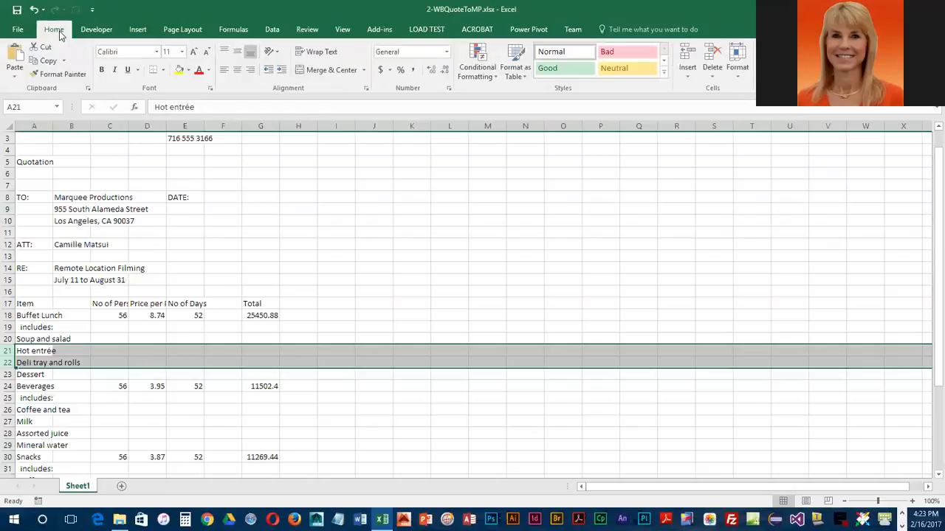
click(686, 74)
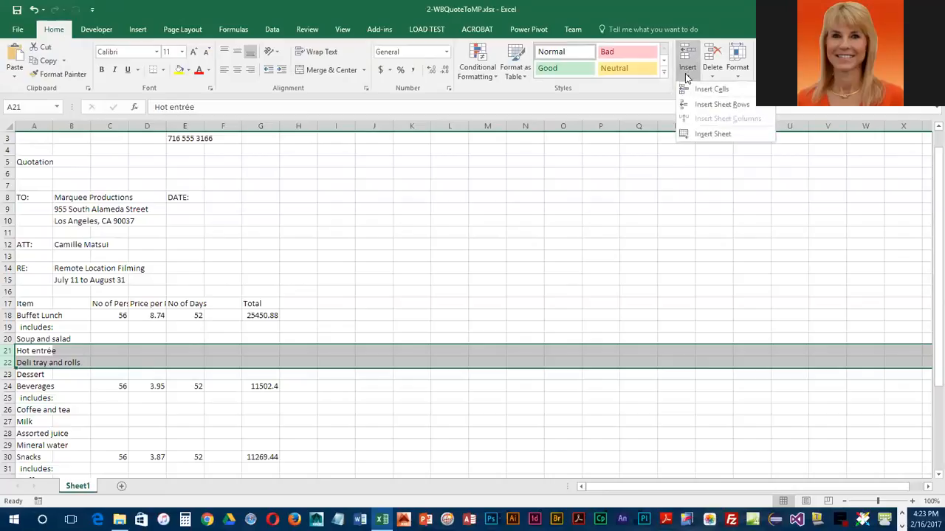
click(714, 106)
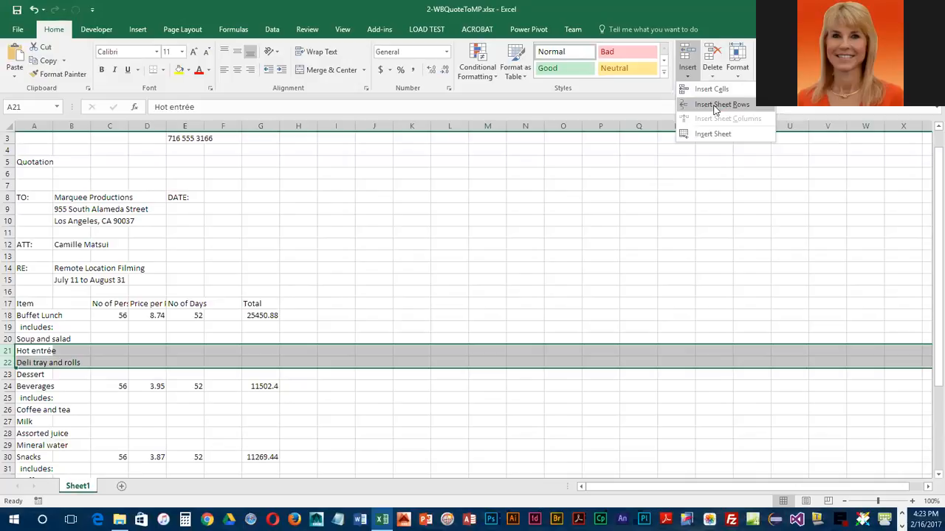
click(714, 106)
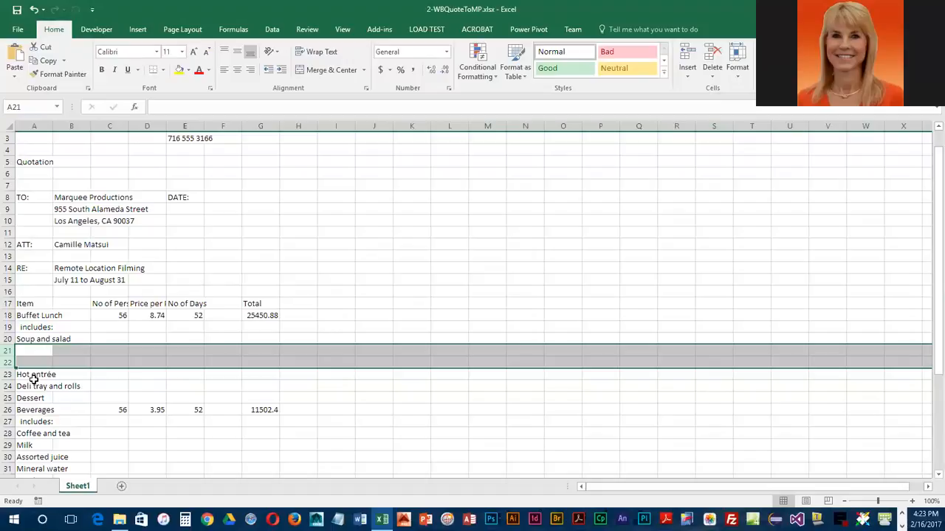
Enter "Vegetable tray with dip" in A21 and "Seafood hors d'oeuvres" in A22
click(29, 352)
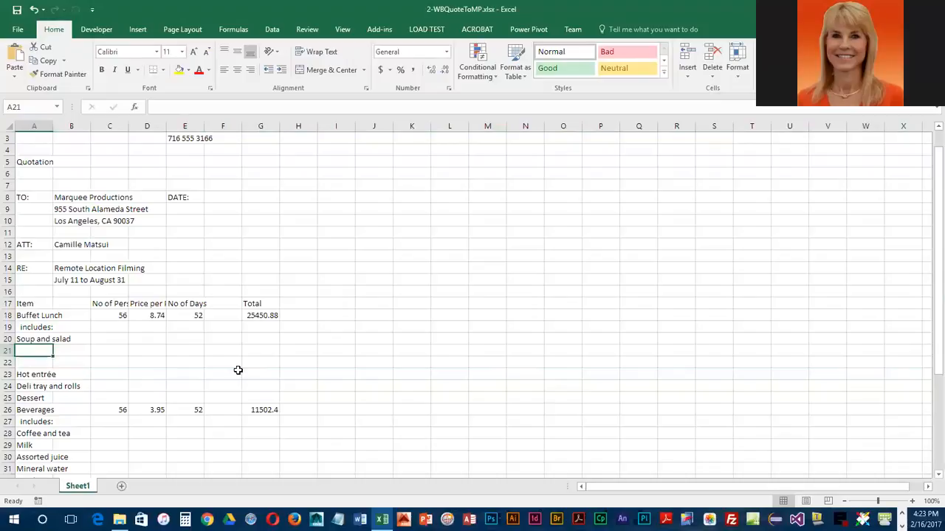
text(Vegetable tray with dip)
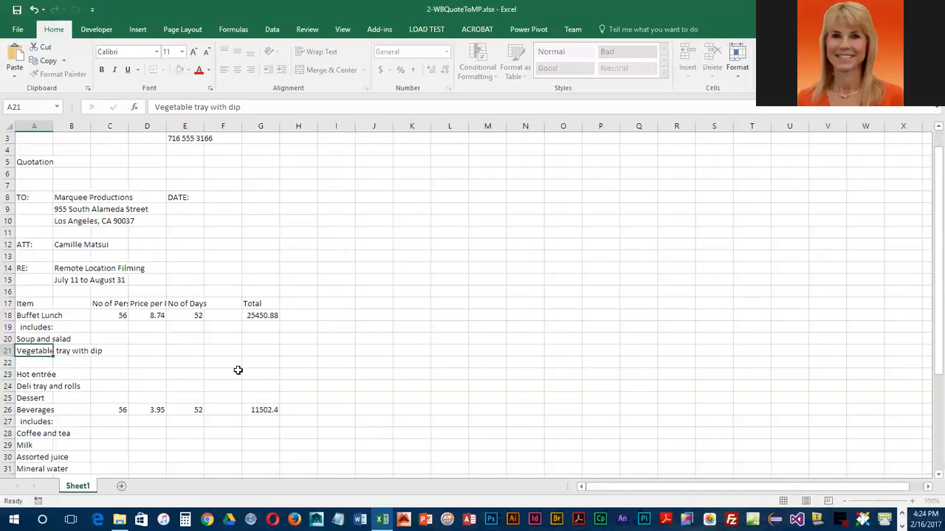
key(Return)
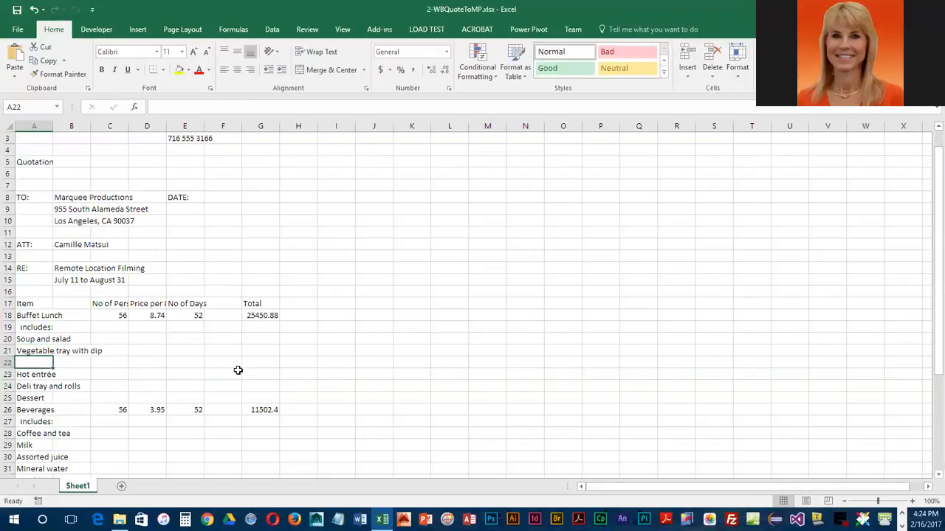
text(Seafood hor)
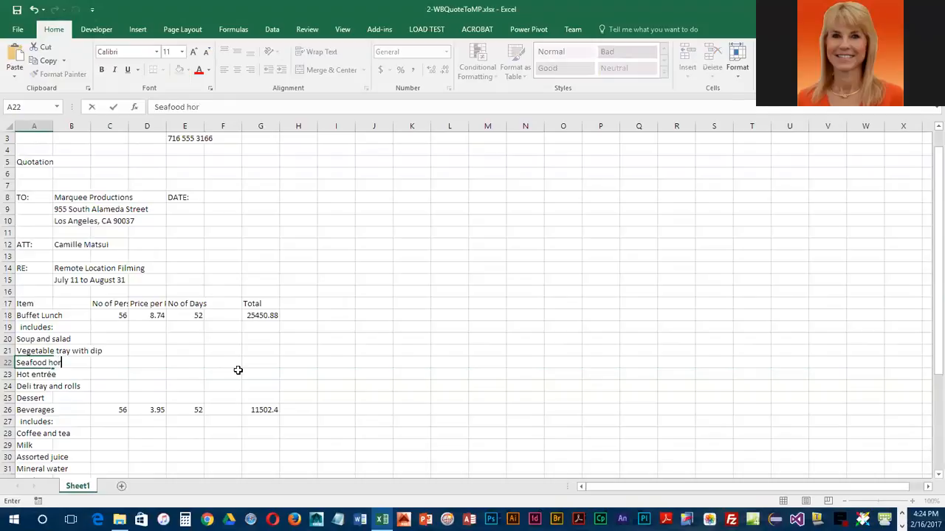
text(s d'oeuvres)
key(Return)
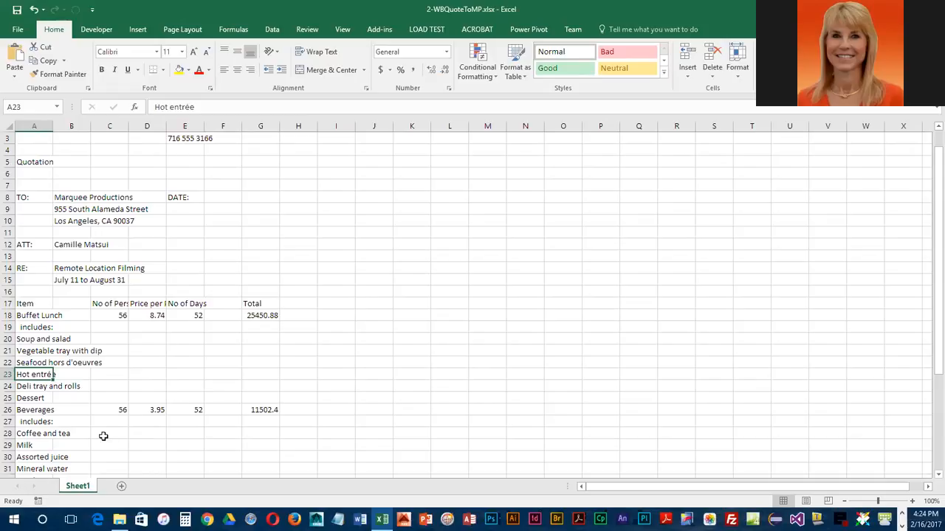
Delete the entire Milk row from the Beverages items
scroll(86, 436, down, 1)
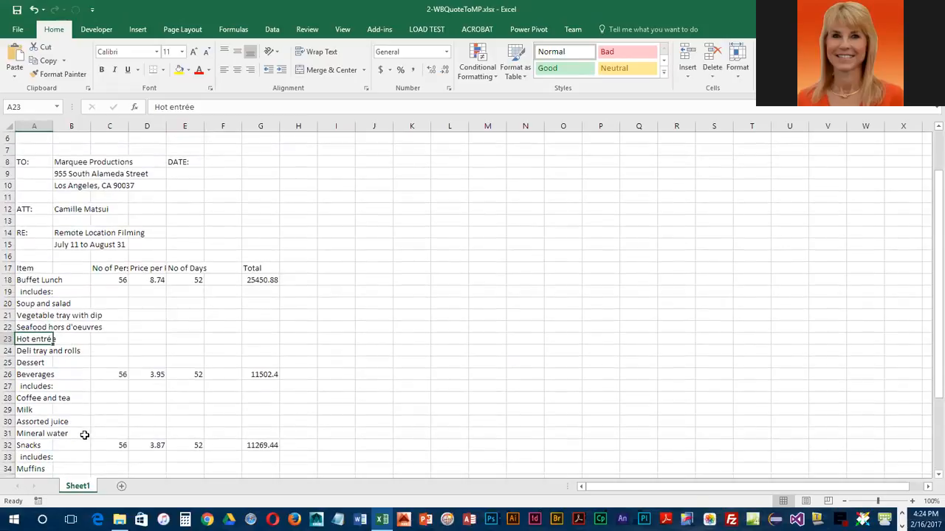
click(42, 408)
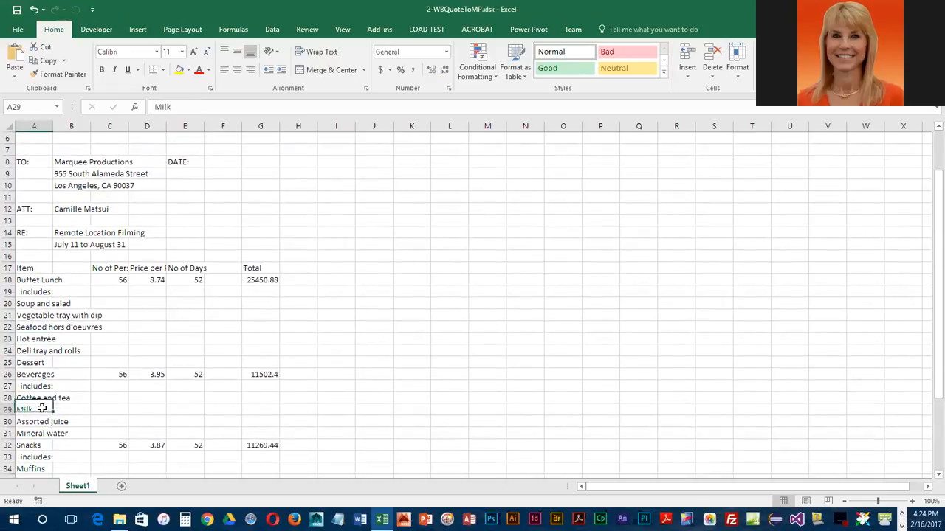
click(123, 409)
click(68, 410)
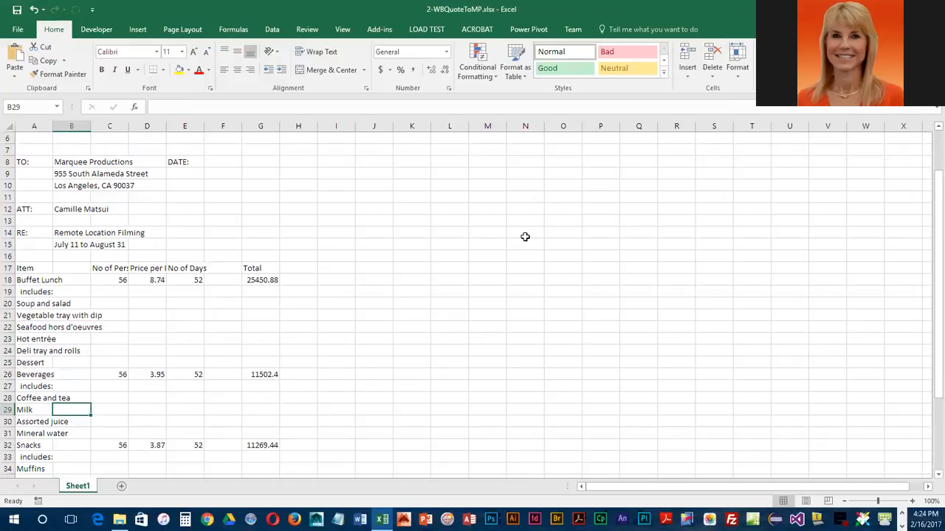
click(714, 76)
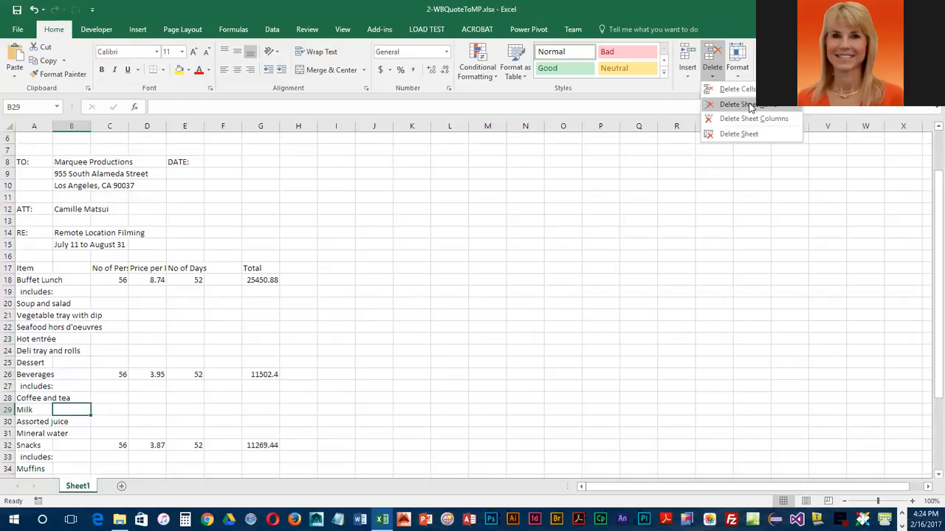
click(750, 107)
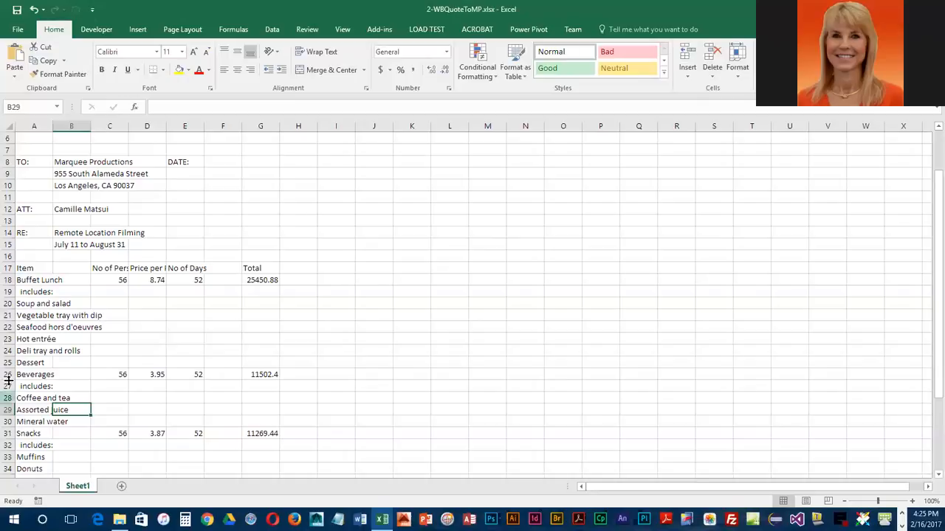
Delete the three "includes:" rows below Buffet Lunch, Beverages and Snacks
right_click(9, 291)
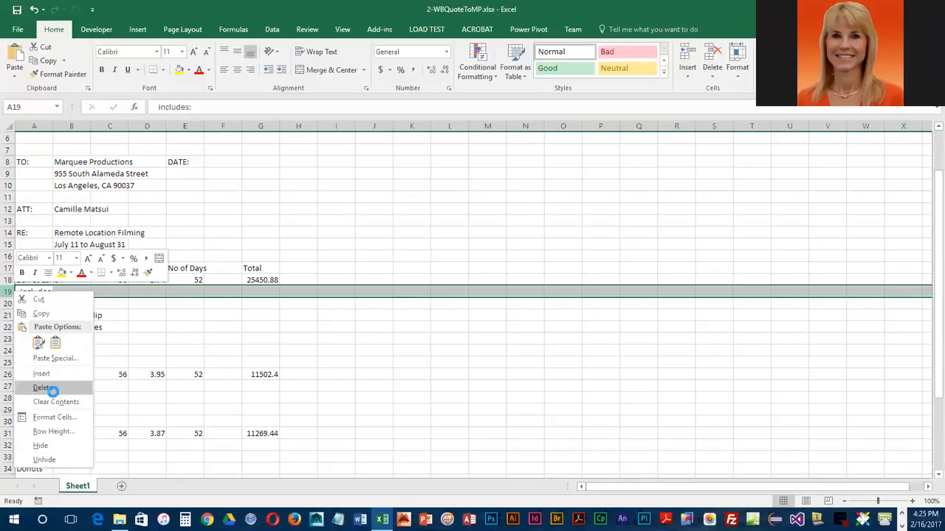
click(43, 388)
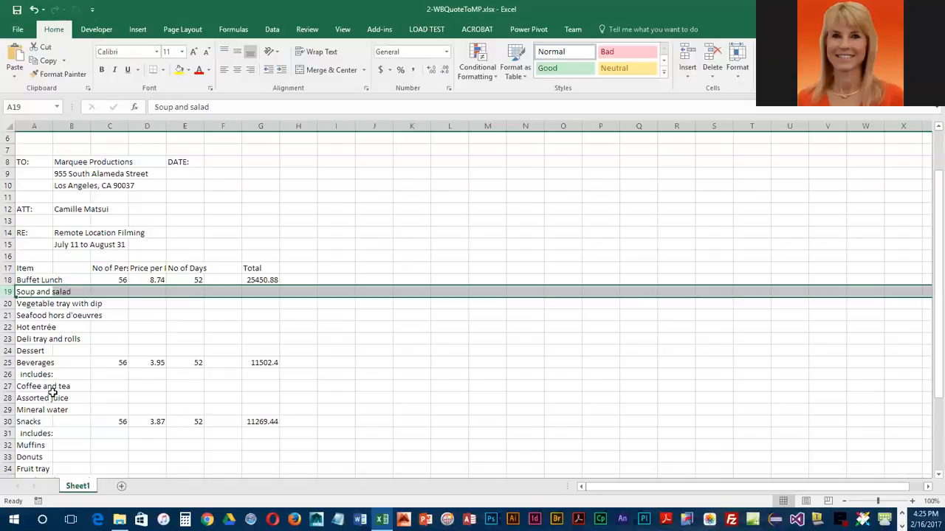
right_click(8, 375)
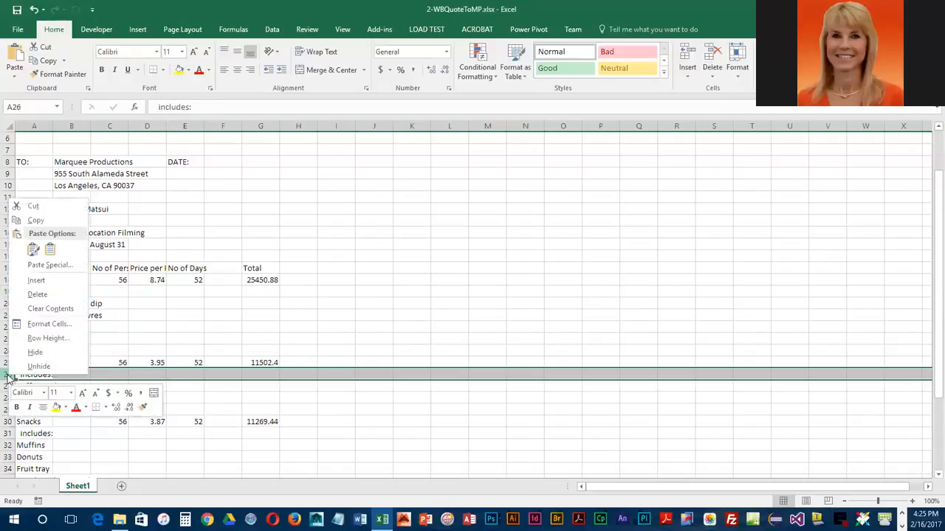
click(37, 294)
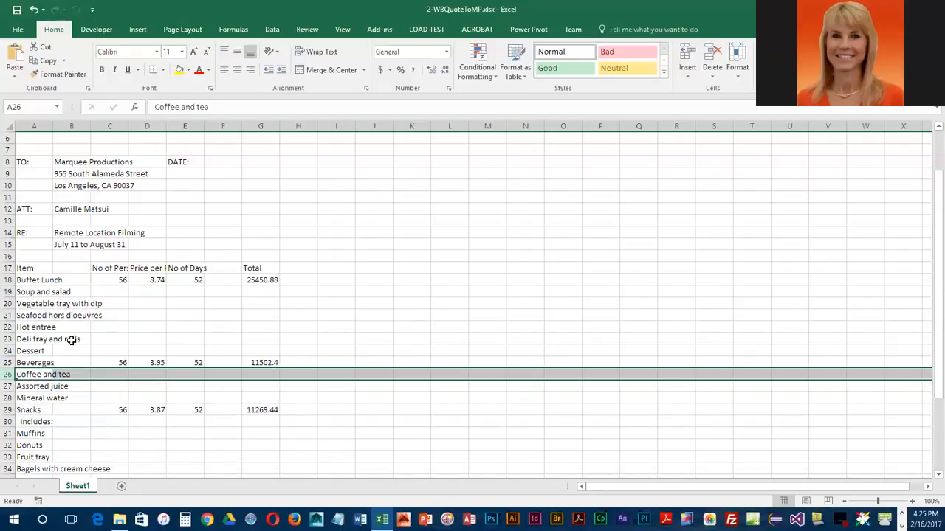
scroll(71, 341, down, 1)
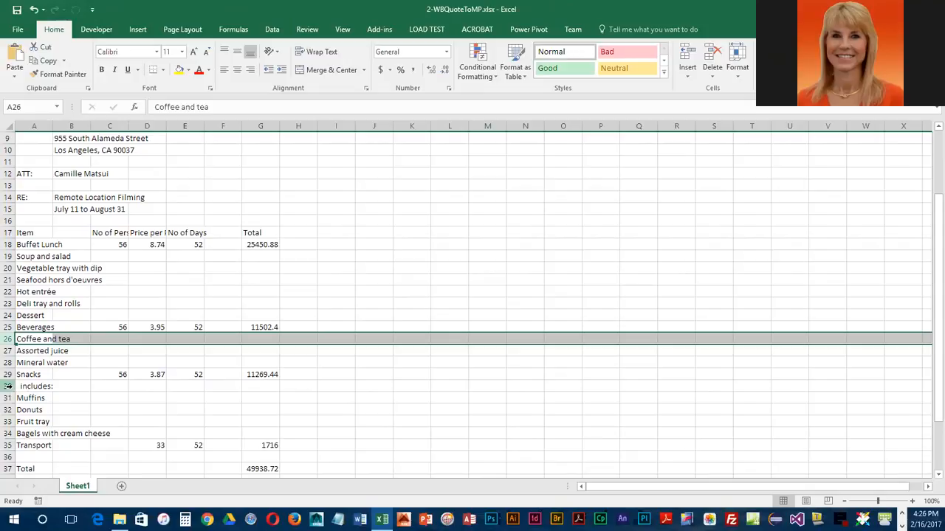
right_click(8, 386)
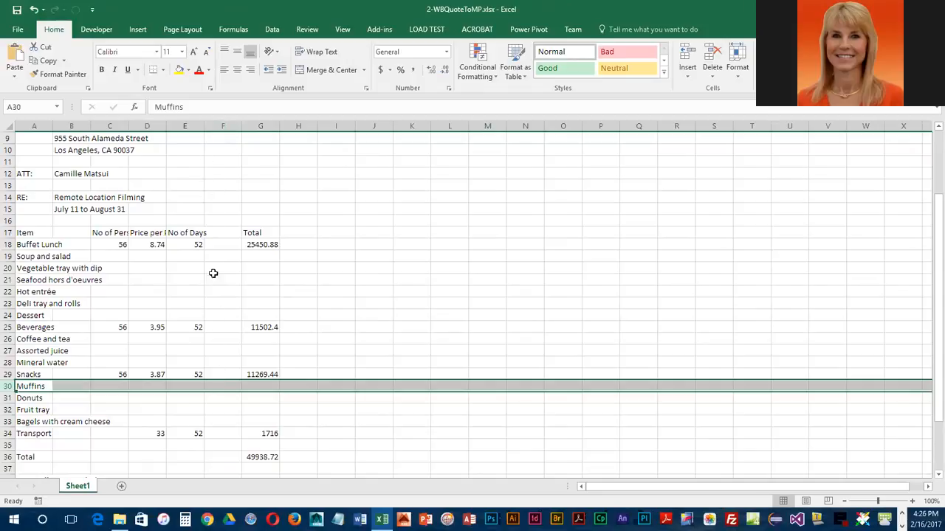
Delete the empty column F between No of Days and Total
right_click(224, 127)
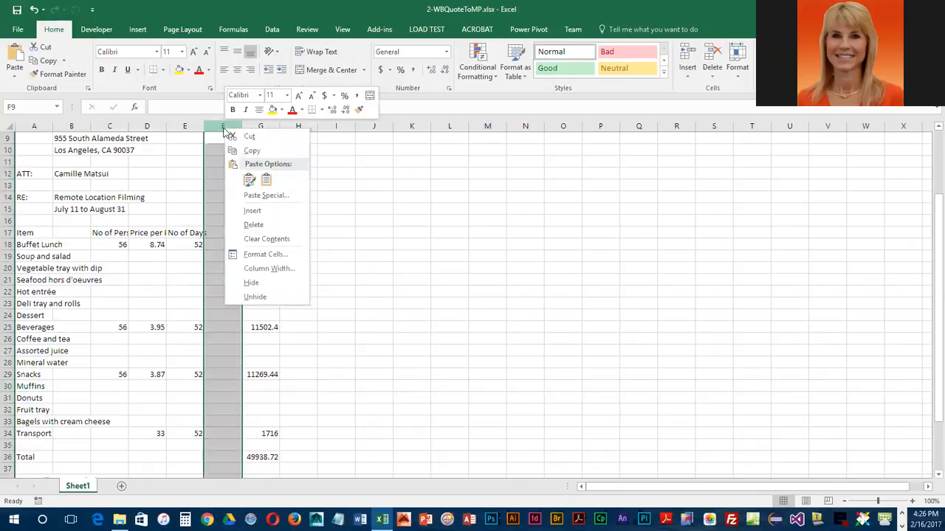
click(284, 226)
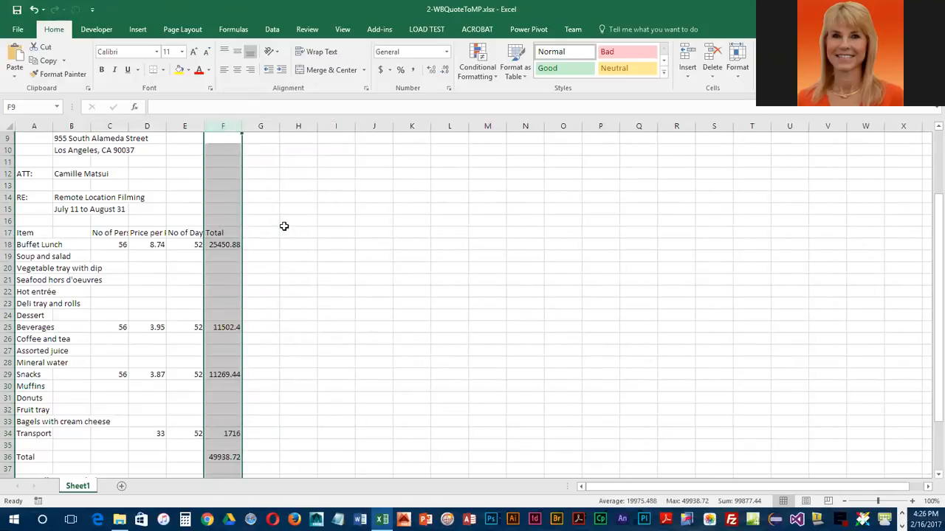
click(325, 245)
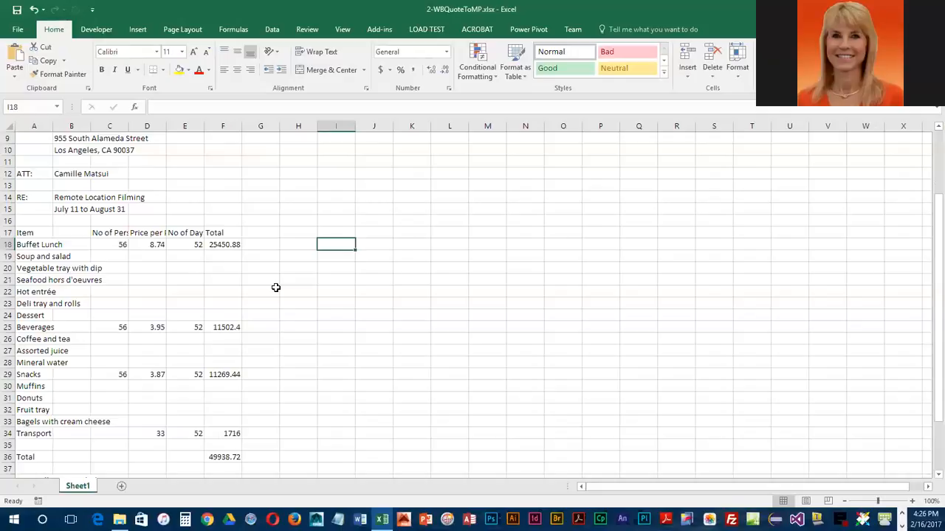
Enter the quotation date November 5, 2018 in cell F8 and reselect that cell
click(24, 107)
text(f8)
key(Return)
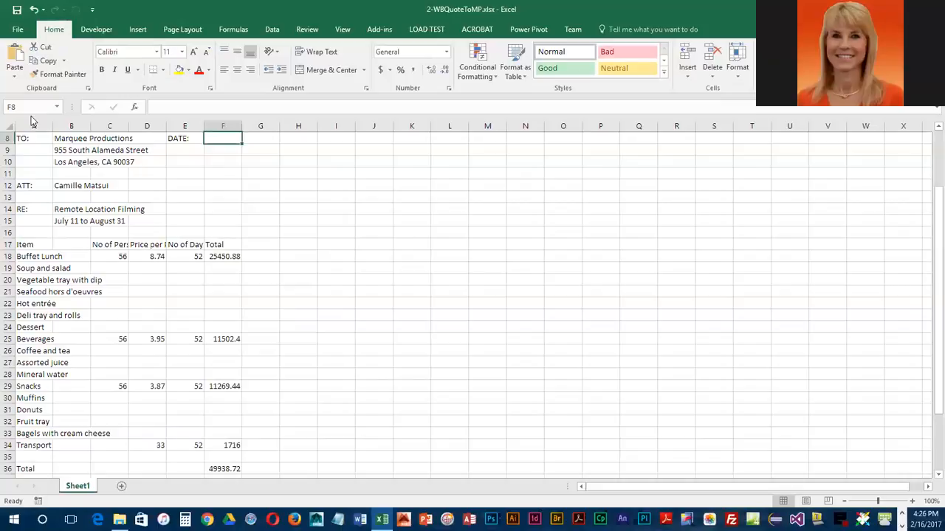
text(November)
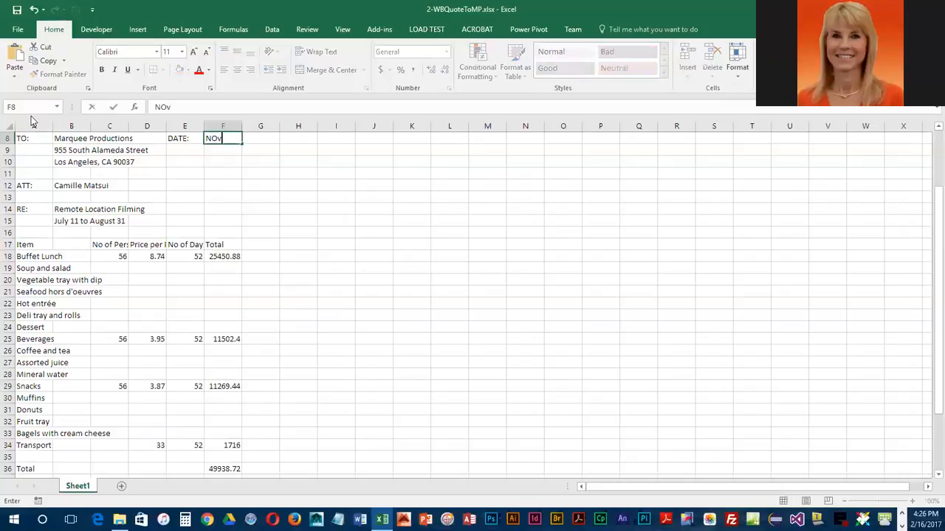
text( 5, 2018)
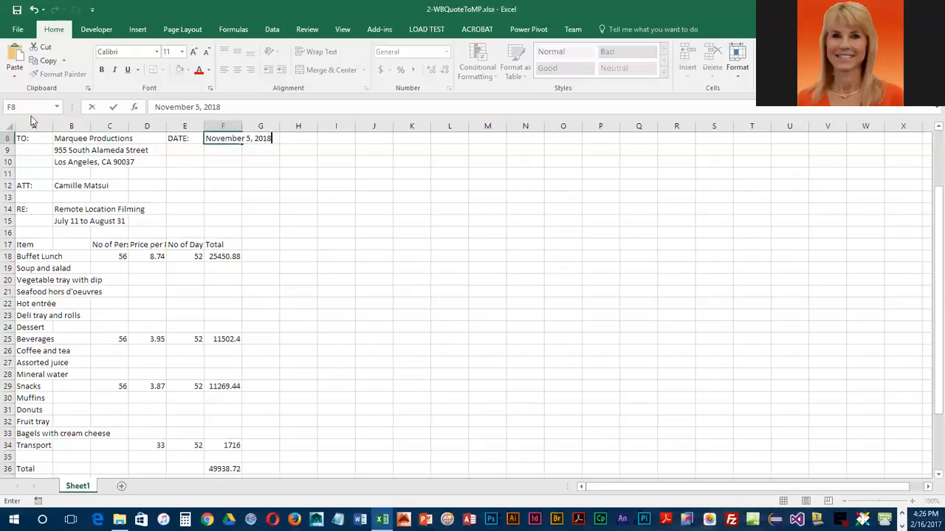
key(Return)
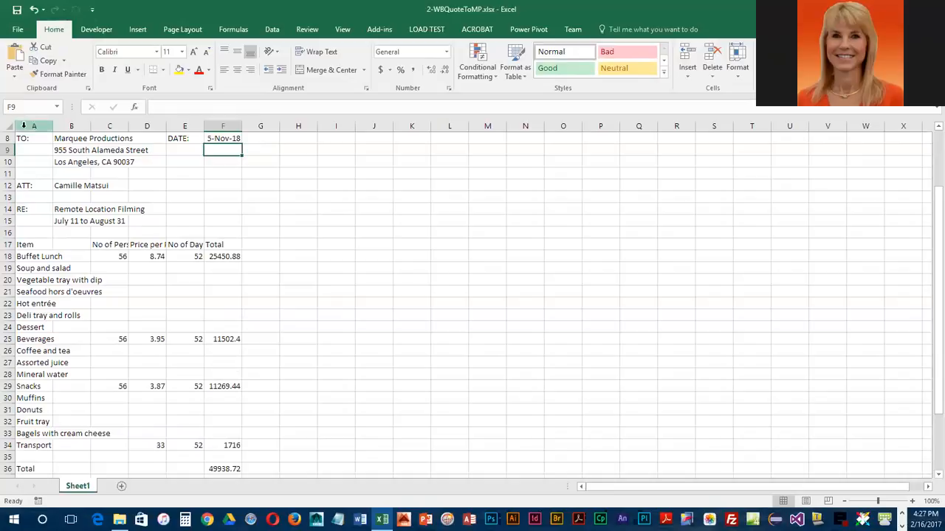
click(211, 140)
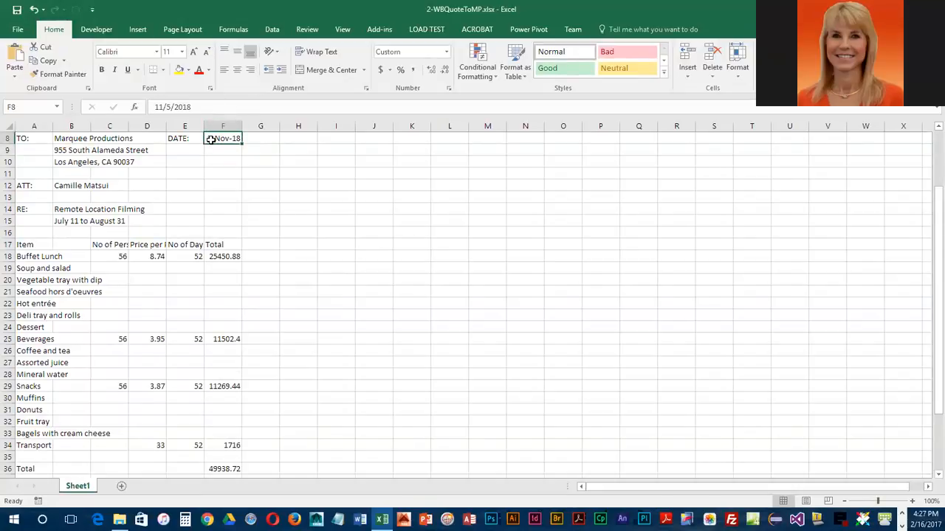